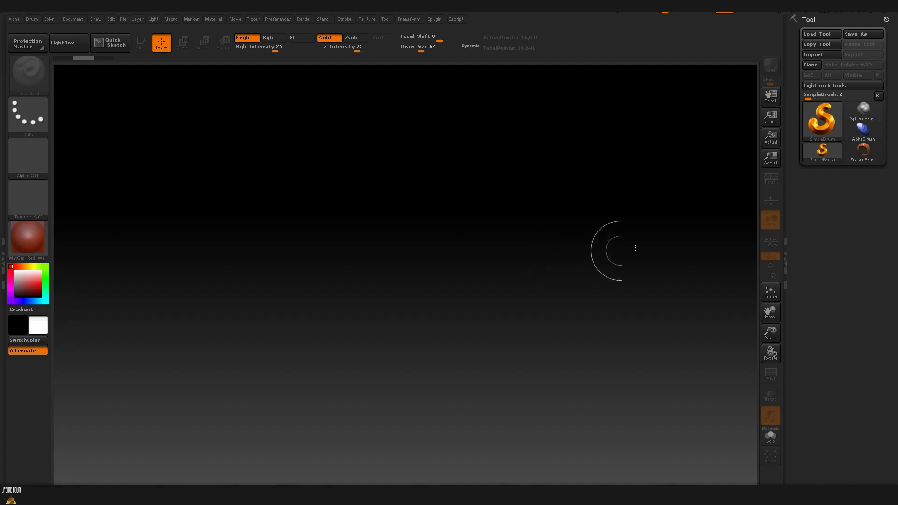
Create a Plane3D and convert it to an editable PolyMesh3D.
left_click(818, 123)
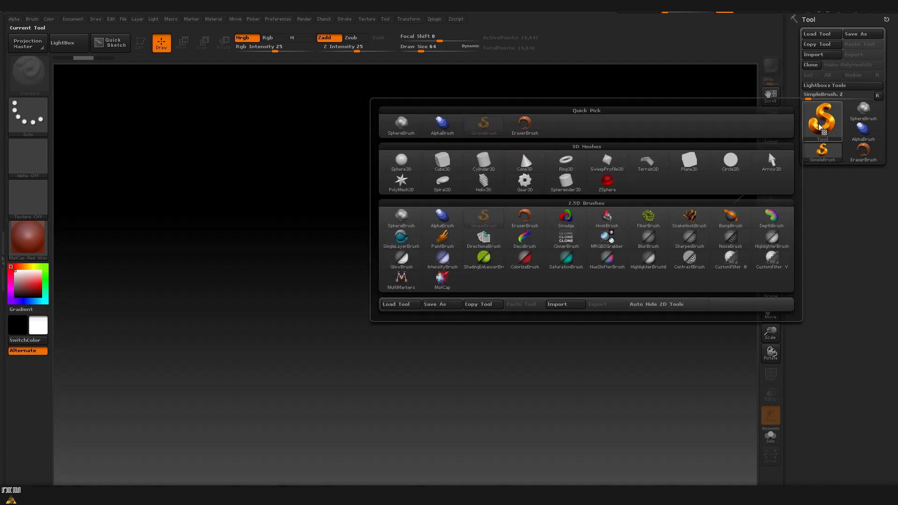
left_click(768, 150)
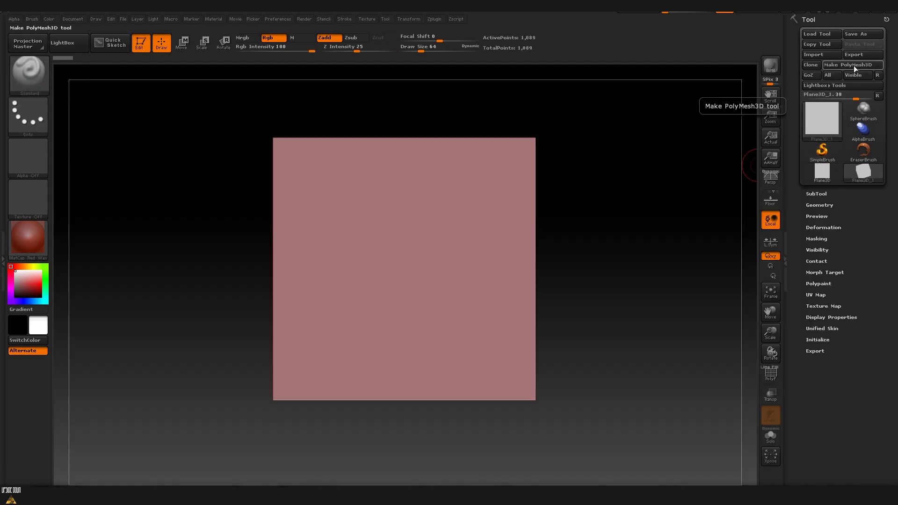
left_click(847, 64)
Divide the plane's geometry until it reaches subdivision level 4.
left_click(820, 226)
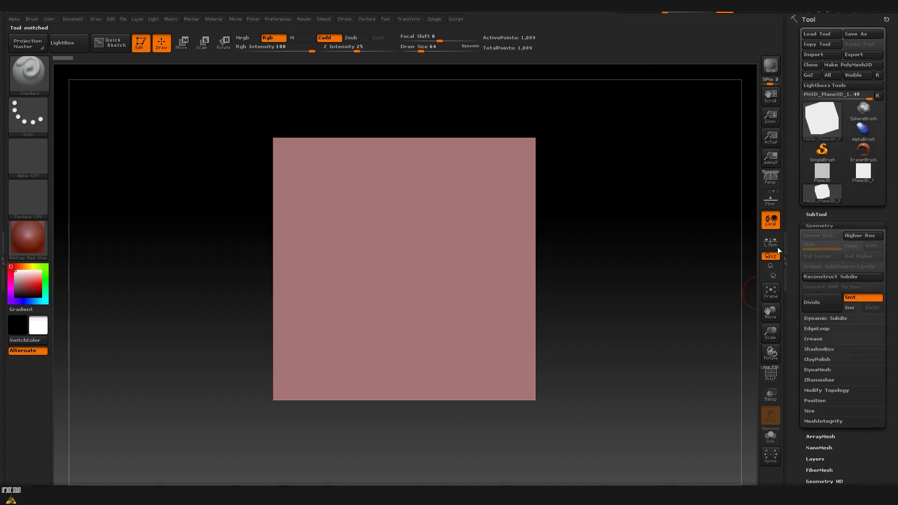
left_click(835, 308)
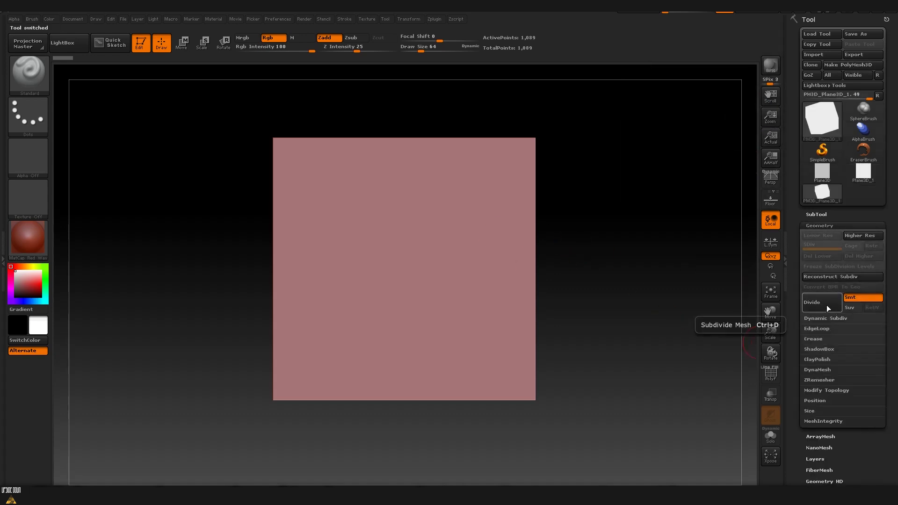
left_click(835, 308)
left_click(835, 307)
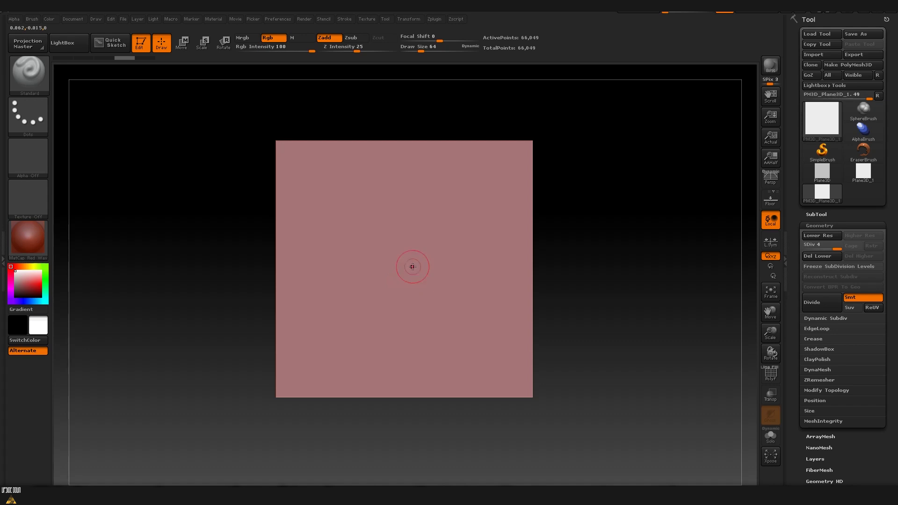
Test Standard brush strokes across the plane's right edge before and after adjusting the brush's WrapMode, undoing each stroke.
left_click_drag(413, 265, 549, 264)
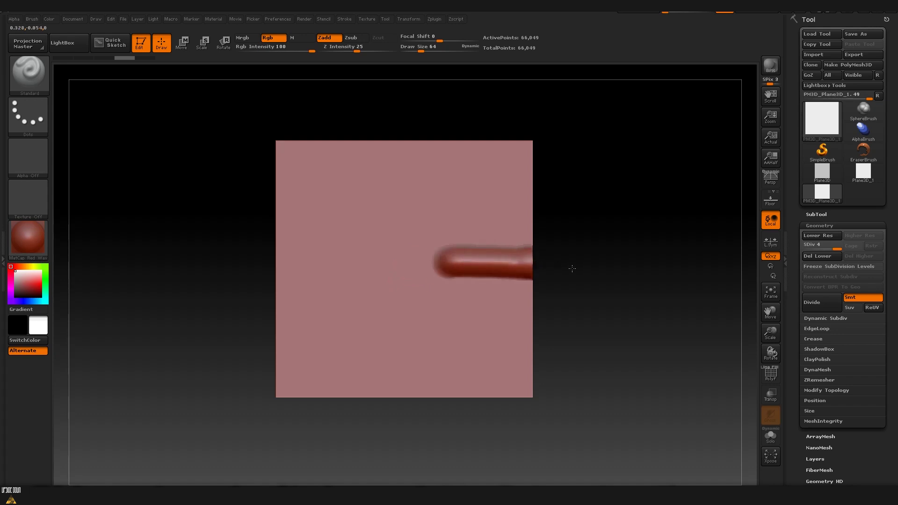
key("ctrl+z")
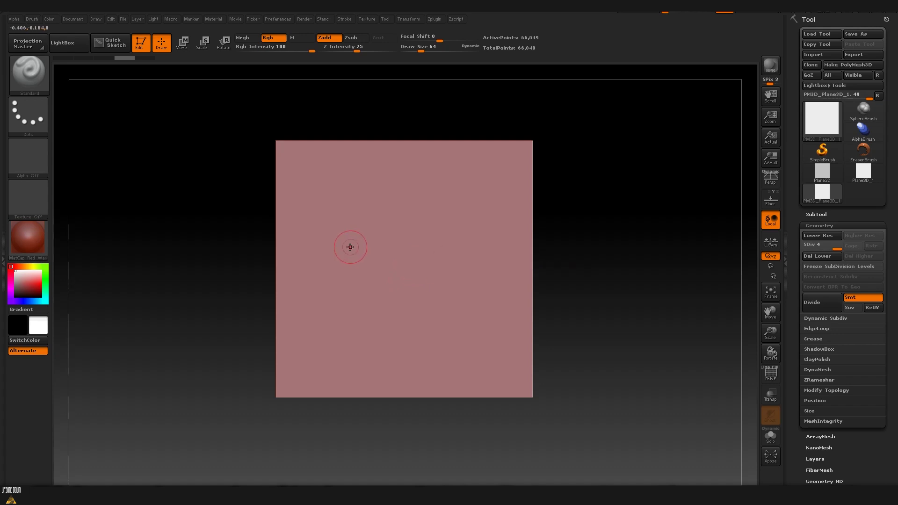
left_click(32, 19)
left_click(56, 175)
left_click_drag(460, 261, 565, 261)
key("ctrl+z")
Pick the ClayBuildup brush and turn on WrapMode in its curve settings.
left_click(41, 82)
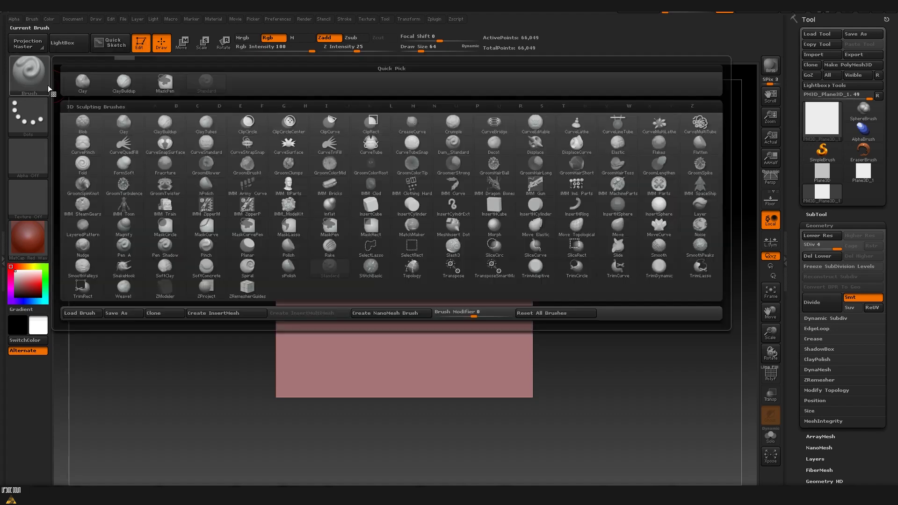
left_click(80, 98)
mouse_move(291, 248)
left_mouse_down()
mouse_move(285, 241)
mouse_move(308, 233)
left_mouse_up()
key("ctrl+z")
key("ctrl+z")
left_click(32, 19)
left_click_drag(86, 197, 93, 197)
Test a wrapped ClayBuildup stroke at the plane's left edge with a larger brush, and undo the test strokes.
mouse_move(289, 216)
left_mouse_down()
mouse_move(301, 224)
mouse_move(281, 203)
mouse_move(276, 223)
left_mouse_up()
key("bracketright")
key("bracketright")
key("bracketright")
key("bracketright")
key("ctrl+z")
key("ctrl+z")
key("ctrl+z")
key("ctrl+z")
key("ctrl+z")
key("ctrl+z")
key("ctrl+z")
key("ctrl+z")
key("ctrl+z")
Carve the wide main grooves between the stones with ClayBuildup, letting them wrap across the plane's edges.
mouse_move(299, 215)
left_mouse_down()
mouse_move(276, 219)
mouse_move(280, 202)
left_mouse_up()
mouse_move(341, 201)
left_mouse_down()
mouse_move(333, 209)
mouse_move(367, 142)
left_mouse_up()
mouse_move(366, 394)
left_mouse_down()
mouse_move(365, 368)
mouse_move(292, 343)
left_mouse_up()
mouse_move(528, 339)
left_mouse_down()
mouse_move(490, 352)
mouse_move(489, 395)
left_mouse_up()
left_click_drag(365, 369, 486, 340)
mouse_move(342, 341)
left_mouse_down()
mouse_move(378, 297)
mouse_move(336, 332)
mouse_move(277, 280)
left_mouse_up()
Carve thinner grooves with a draw size of 52 to split the middle and lower stone rows.
key("bracketleft")
mouse_move(530, 278)
left_mouse_down()
mouse_move(503, 311)
mouse_move(507, 332)
left_mouse_up()
left_click_drag(498, 302, 478, 325)
mouse_move(380, 288)
left_mouse_down()
mouse_move(393, 296)
mouse_move(390, 326)
left_mouse_up()
mouse_move(397, 292)
left_mouse_down()
mouse_move(487, 291)
mouse_move(492, 305)
left_mouse_up()
left_click_drag(358, 220, 349, 296)
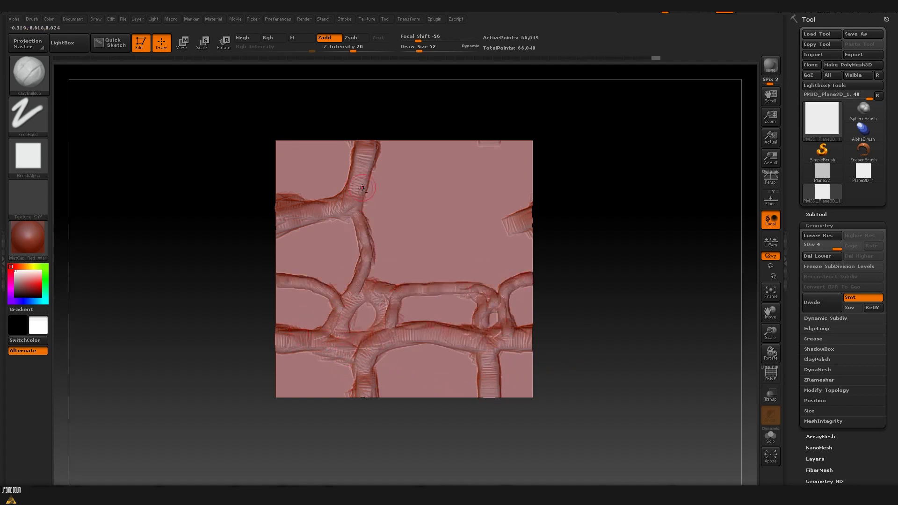
Carve grooves around the large central stone and along the plane's upper middle and right side.
mouse_move(377, 171)
left_mouse_down()
mouse_move(407, 167)
mouse_move(431, 138)
left_mouse_up()
left_click_drag(530, 279, 484, 291)
mouse_move(490, 286)
left_mouse_down()
mouse_move(491, 234)
mouse_move(530, 216)
left_mouse_up()
left_click_drag(497, 220, 478, 252)
mouse_move(487, 287)
left_mouse_down()
mouse_move(469, 212)
mouse_move(368, 211)
left_mouse_up()
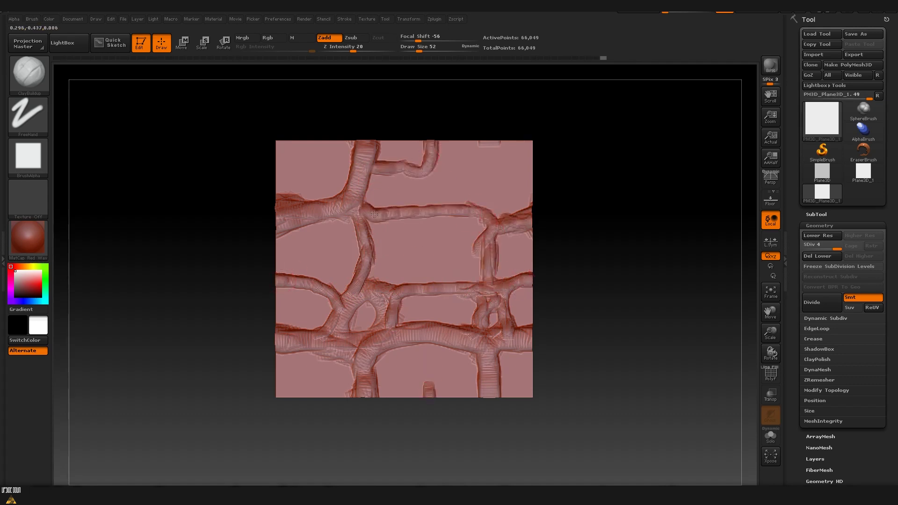
Carve the remaining grooves that divide the top row of stones and continue them at the lower edge.
mouse_move(430, 165)
left_mouse_down()
mouse_move(443, 207)
mouse_move(530, 172)
left_mouse_up()
mouse_move(283, 171)
left_mouse_down()
mouse_move(307, 192)
mouse_move(304, 201)
left_mouse_up()
mouse_move(492, 178)
left_mouse_down()
mouse_move(490, 145)
mouse_move(481, 143)
left_mouse_up()
left_click_drag(491, 153, 496, 142)
left_click_drag(490, 385, 482, 395)
left_click_drag(490, 386, 495, 396)
Smooth the carved grooves over the whole plane and deepen the short lower middle groove.
left_click_drag(362, 152, 357, 205, "shift")
mouse_move(356, 206)
left_mouse_down("shift")
mouse_move(299, 196)
mouse_move(360, 220)
left_mouse_up("shift")
mouse_move(360, 220)
left_mouse_down("shift")
mouse_move(304, 281)
mouse_move(299, 334)
left_mouse_up("shift")
mouse_move(299, 335)
left_mouse_down("shift")
mouse_move(430, 339)
mouse_move(488, 383)
left_mouse_up("shift")
mouse_move(489, 383)
left_mouse_down("shift")
mouse_move(494, 249)
mouse_move(434, 124)
mouse_move(384, 313)
mouse_move(413, 397)
mouse_move(431, 341)
left_mouse_up("shift")
mouse_move(431, 362)
left_mouse_down()
mouse_move(429, 395)
mouse_move(437, 394)
mouse_move(423, 395)
left_mouse_up()
left_click_drag(429, 388, 423, 329, "shift")
Flatten the edges of the upper-left and middle-left stones with the TrimDynamic brush.
key("b")
key("t")
key("d")
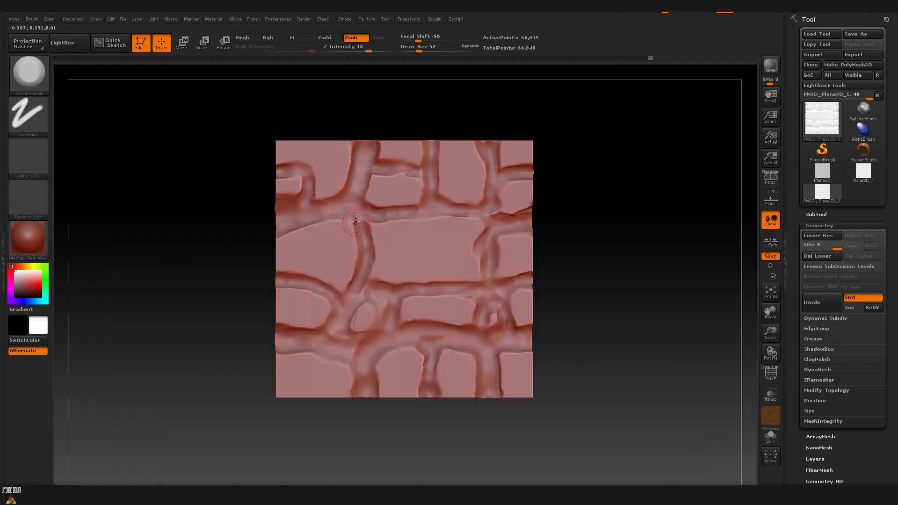
left_click_drag(355, 224, 345, 209)
left_click_drag(350, 154, 318, 196)
mouse_move(310, 163)
left_mouse_down()
mouse_move(280, 192)
mouse_move(281, 233)
left_mouse_up()
left_click_drag(351, 230, 350, 281)
left_click_drag(351, 281, 280, 271)
left_click_drag(367, 259, 351, 294)
left_click_drag(377, 210, 357, 177)
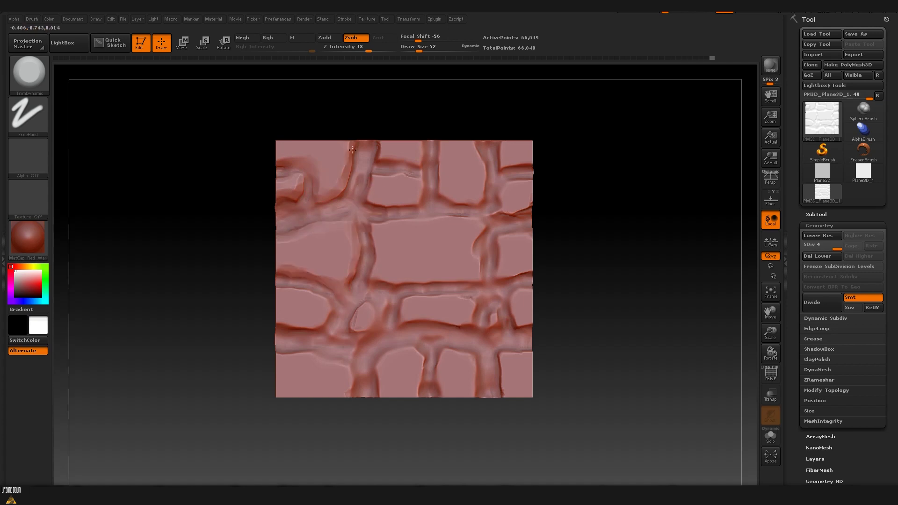
Trim the edges of the lower-left and upper-middle stones, with WrapMode enabled for TrimDynamic.
mouse_move(281, 322)
left_mouse_down()
mouse_move(306, 326)
mouse_move(327, 304)
left_mouse_up()
left_click_drag(318, 295, 280, 288)
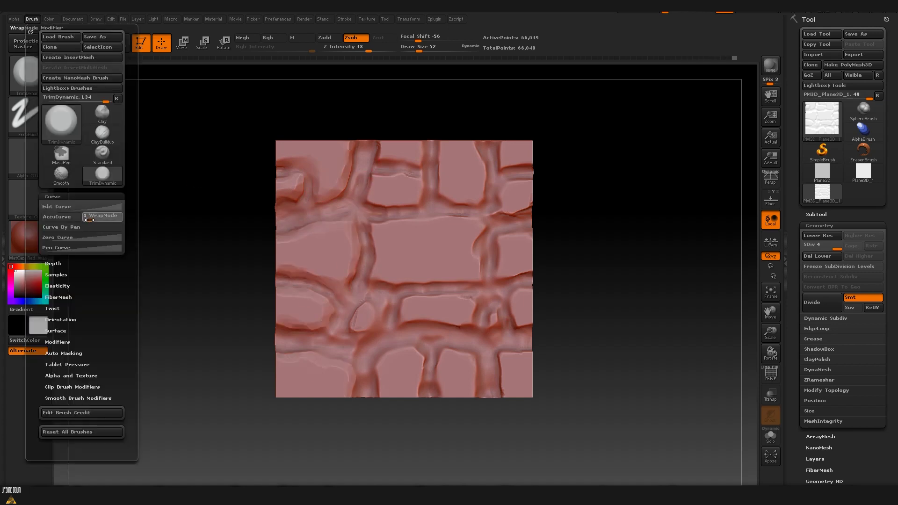
left_click_drag(306, 326, 303, 326)
left_click_drag(291, 159, 279, 158)
mouse_move(379, 142)
left_mouse_down()
mouse_move(381, 160)
mouse_move(421, 164)
left_mouse_up()
mouse_move(395, 178)
left_mouse_down()
mouse_move(372, 182)
mouse_move(416, 202)
mouse_move(439, 151)
mouse_move(482, 192)
mouse_move(443, 199)
left_mouse_up()
Trim the edges of the stones along the plane's right side with TrimDynamic.
mouse_move(491, 213)
left_mouse_down()
mouse_move(521, 209)
mouse_move(506, 187)
left_mouse_up()
mouse_move(526, 176)
left_mouse_down()
mouse_move(504, 166)
mouse_move(500, 146)
left_mouse_up()
mouse_move(497, 256)
left_mouse_down()
mouse_move(496, 245)
mouse_move(526, 234)
left_mouse_up()
left_click_drag(529, 272, 498, 278)
mouse_move(513, 292)
left_mouse_down()
mouse_move(515, 323)
mouse_move(490, 304)
left_mouse_up()
Trim the edges of the bottom row and the small lower-middle stones to give them worn, flat facets.
left_click_drag(503, 355, 507, 393)
left_click_drag(506, 355, 528, 347)
left_click_drag(386, 355, 378, 392)
mouse_move(415, 351)
left_mouse_down()
mouse_move(421, 392)
mouse_move(444, 354)
left_mouse_up()
mouse_move(474, 393)
left_mouse_down()
mouse_move(473, 360)
mouse_move(446, 349)
left_mouse_up()
mouse_move(468, 321)
left_mouse_down()
mouse_move(406, 306)
mouse_move(470, 318)
left_mouse_up()
mouse_move(368, 304)
left_mouse_down()
mouse_move(349, 319)
mouse_move(360, 329)
left_mouse_up()
left_click_drag(395, 304, 367, 374)
mouse_move(423, 339)
left_mouse_down()
mouse_move(472, 331)
mouse_move(491, 378)
left_mouse_up()
mouse_move(521, 344)
left_mouse_down()
mouse_move(488, 281)
mouse_move(435, 216)
mouse_move(372, 283)
mouse_move(476, 282)
left_mouse_up()
key("b")
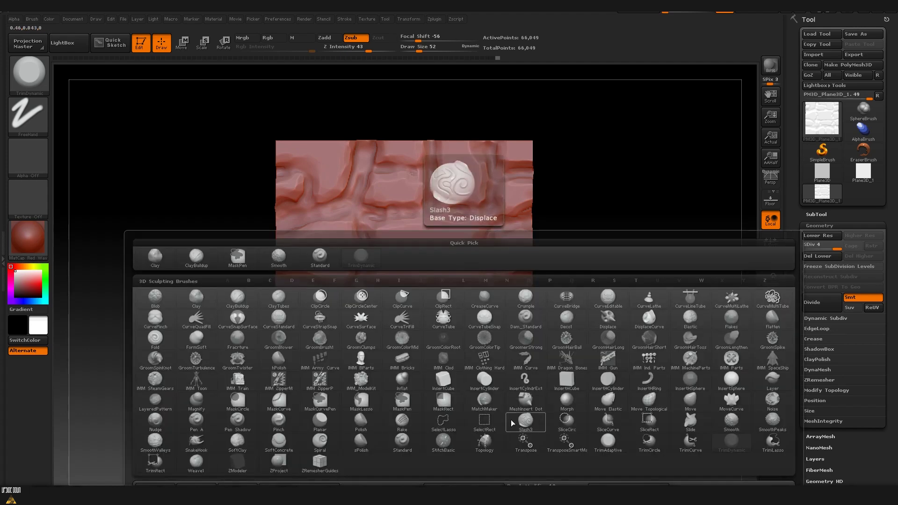
key("n")
key("o")
key("b")
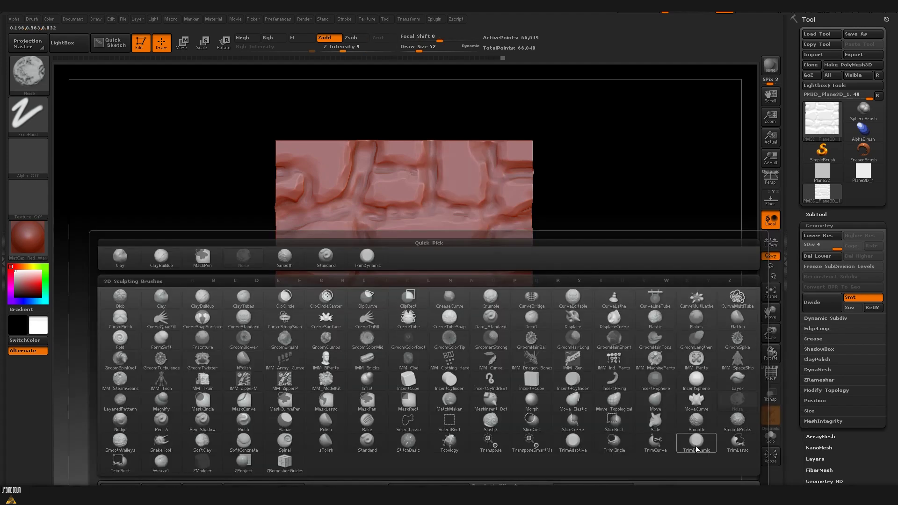
left_click(696, 444)
Set the Standard brush to the DragRect stroke and browse the alphas for a surface texture.
key("b")
key("s")
key("t")
left_click(28, 117)
left_click(122, 124)
left_click(28, 157)
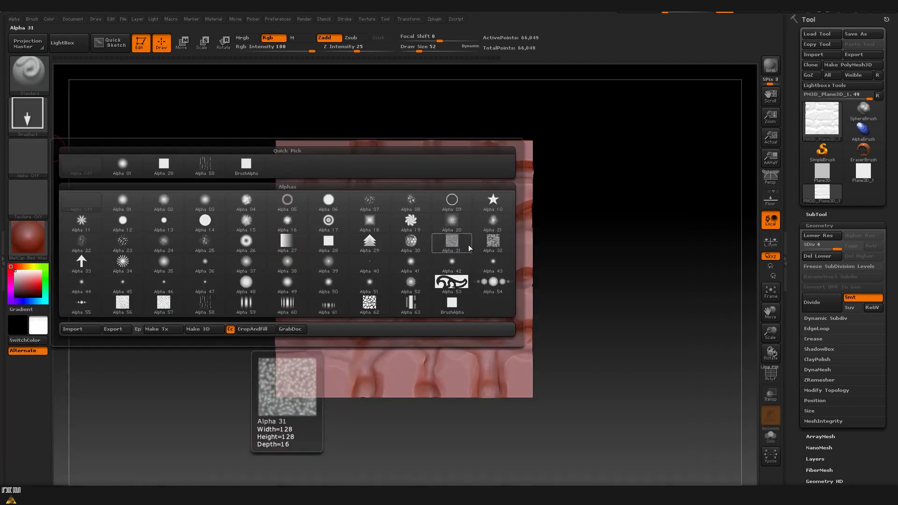
left_click(74, 329)
left_click(416, 240)
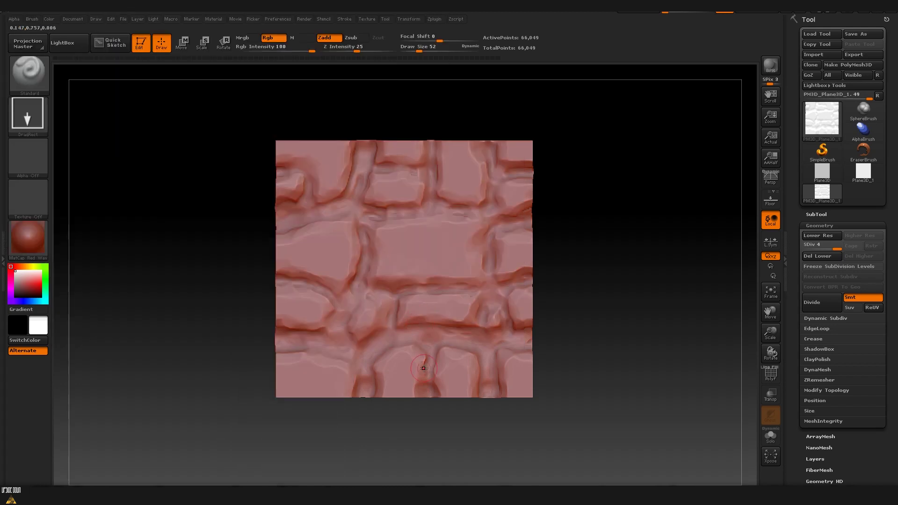
Try the Pinch brush along the edges of the stones on the plane's left side.
key("b")
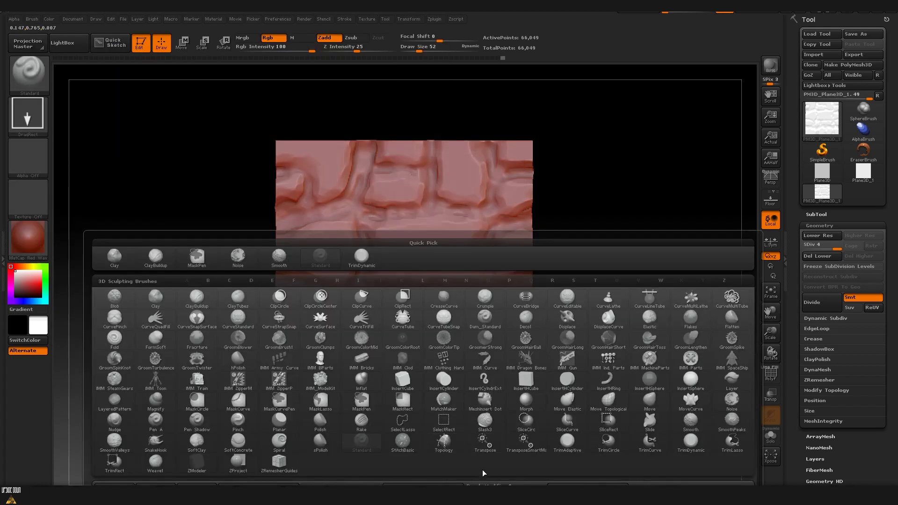
key("p")
key("i")
left_click_drag(332, 292, 282, 278)
left_click_drag(360, 227, 353, 284)
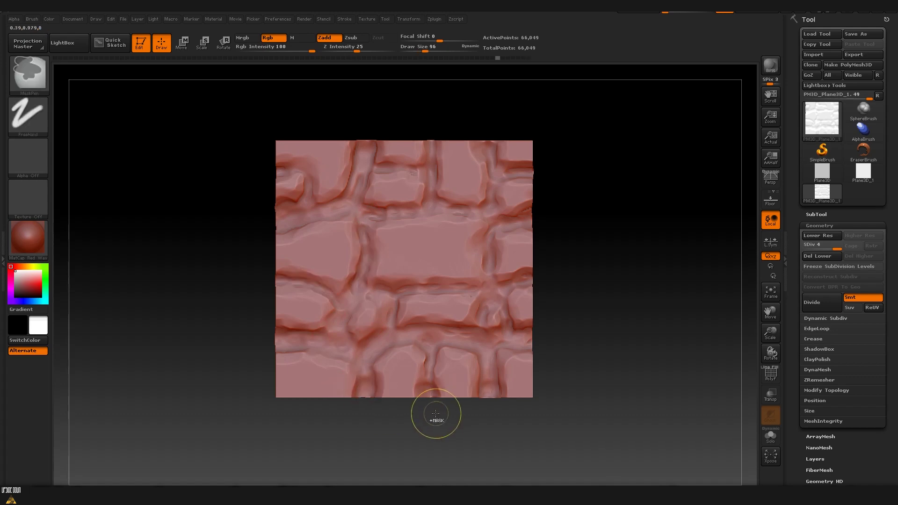
Try cutting sharp cracks along the grooves with the Slash3 brush, undo them, and return to TrimDynamic.
key("b")
key("s")
key("l")
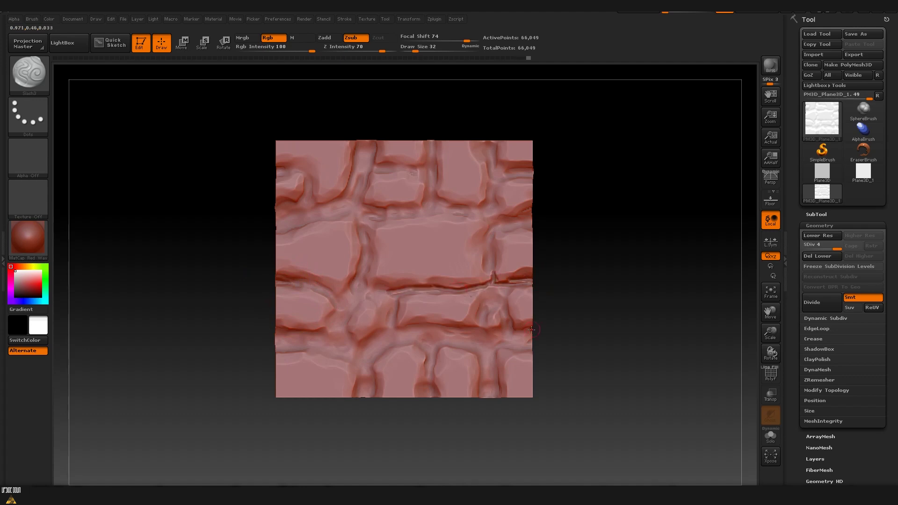
key("ctrl")
key("ctrl+z")
key("ctrl+z")
key("ctrl+z")
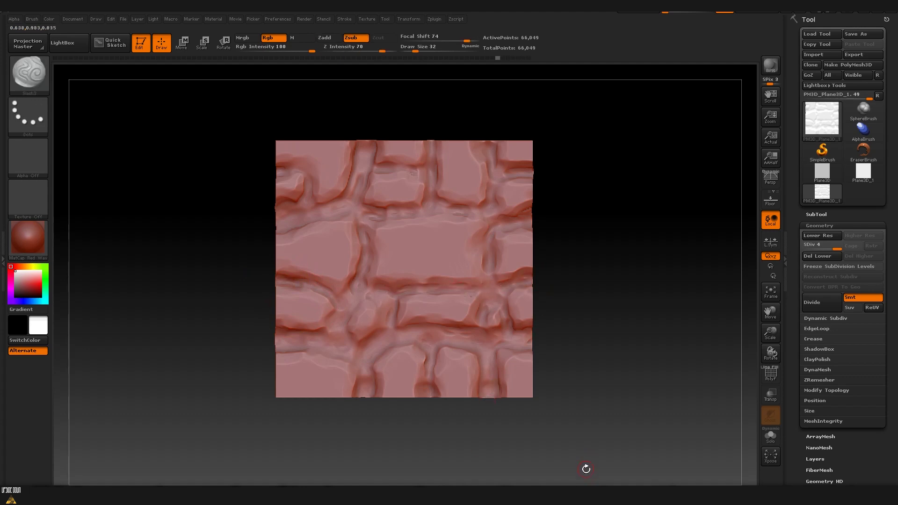
key("b")
key("t")
key("d")
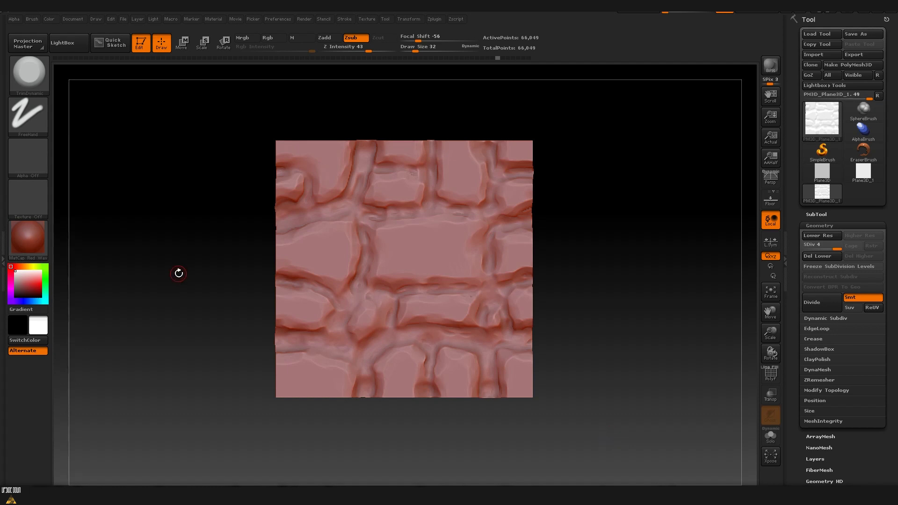
Capture the sculpted stone plane as a new alpha with GrabDoc and check it in the alpha library.
left_click(14, 19)
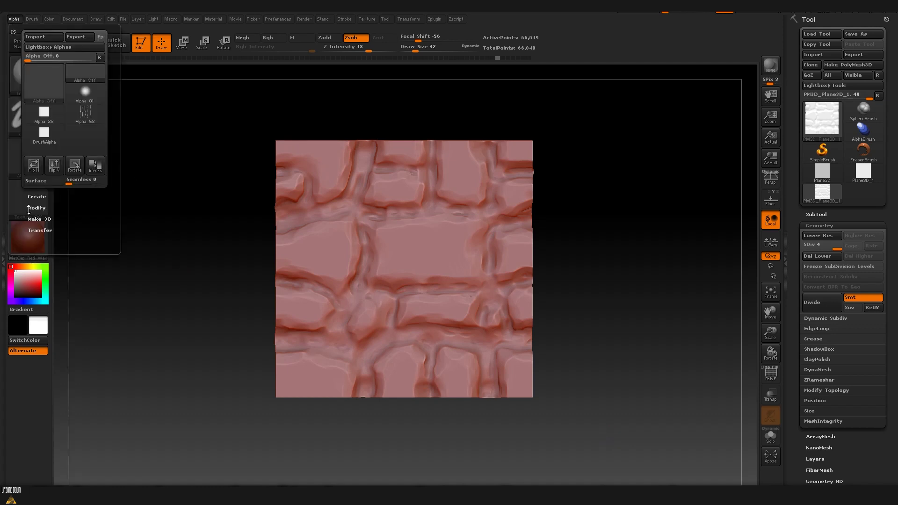
left_click(44, 230)
left_click(87, 215)
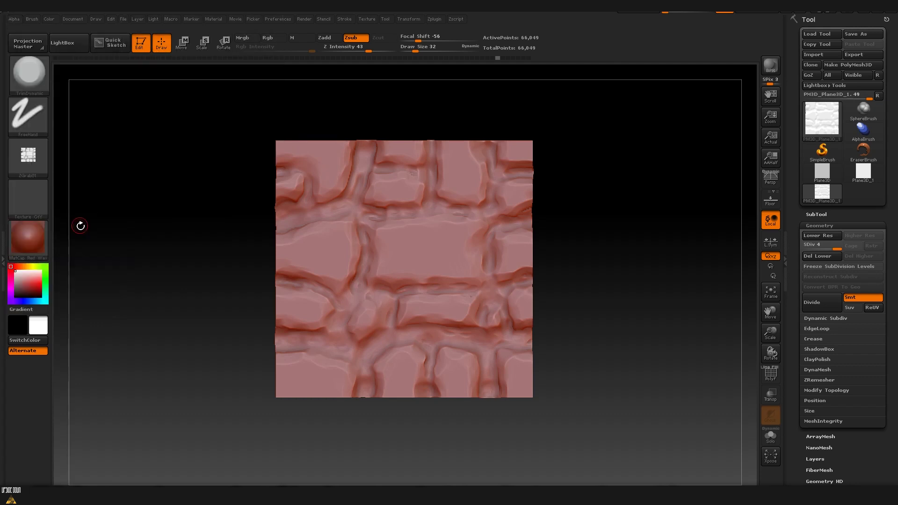
mouse_move(35, 163)
left_click(33, 160)
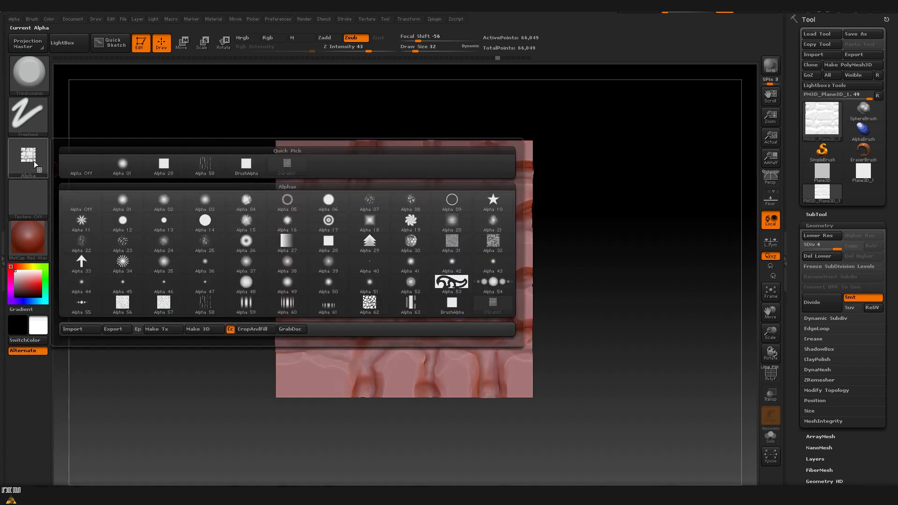
mouse_move(498, 312)
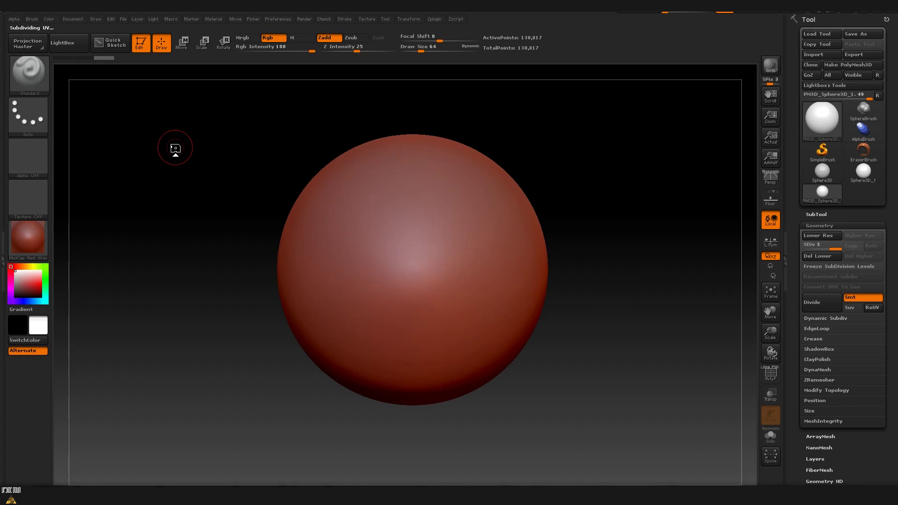
Set the Standard brush to the DragRect stroke with the ZGrab01 alpha for use on the sphere.
left_click(32, 129)
left_click(30, 119)
left_click(122, 126)
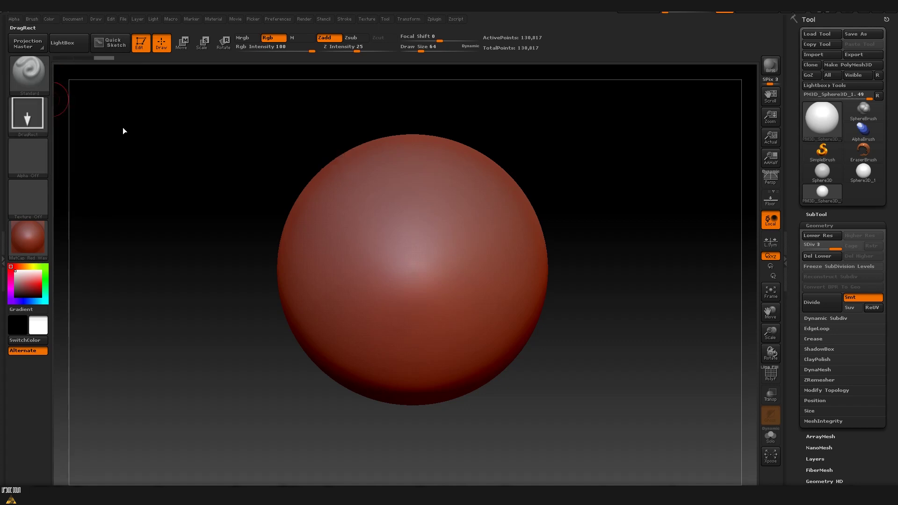
left_click(33, 161)
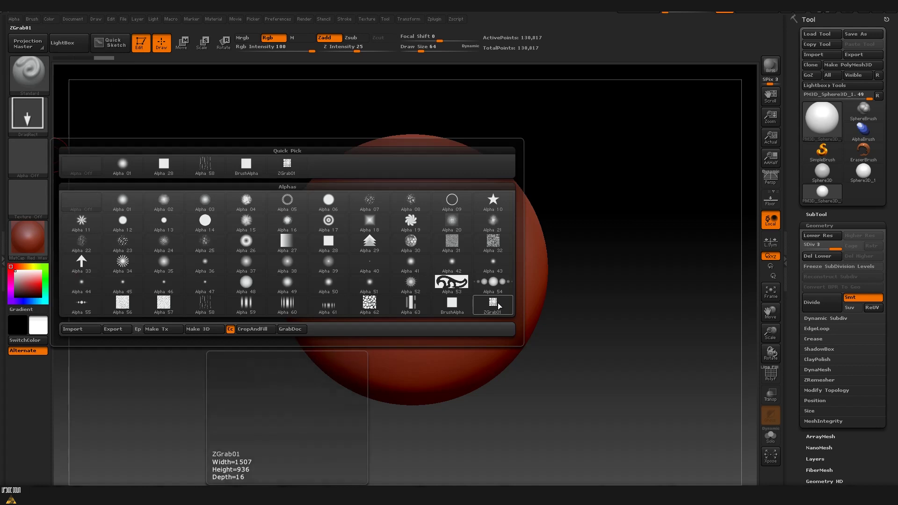
left_click(498, 307)
Test-stamp the stone alpha onto the front of the sphere and undo the stamp.
mouse_move(418, 241)
left_mouse_down()
mouse_move(444, 348)
mouse_move(510, 360)
mouse_move(563, 384)
mouse_move(525, 407)
mouse_move(585, 401)
mouse_move(553, 397)
left_mouse_up()
key("ctrl")
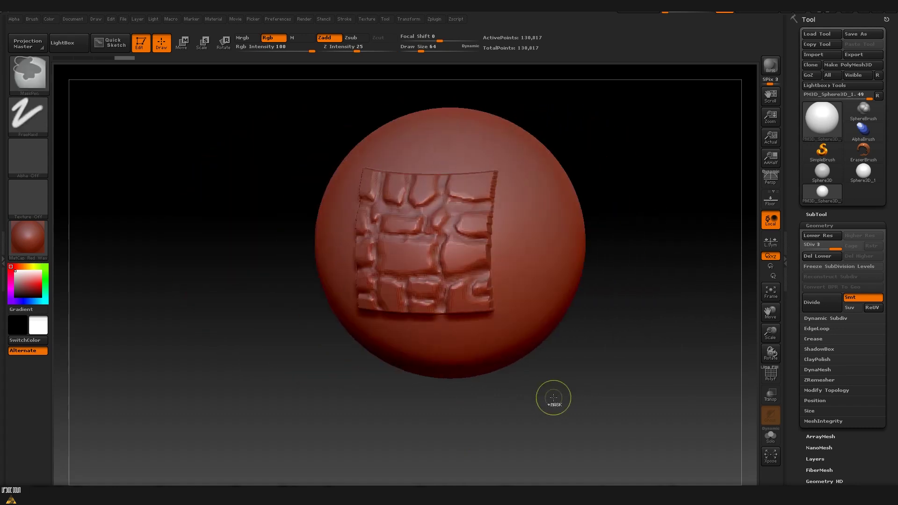
key("ctrl+z")
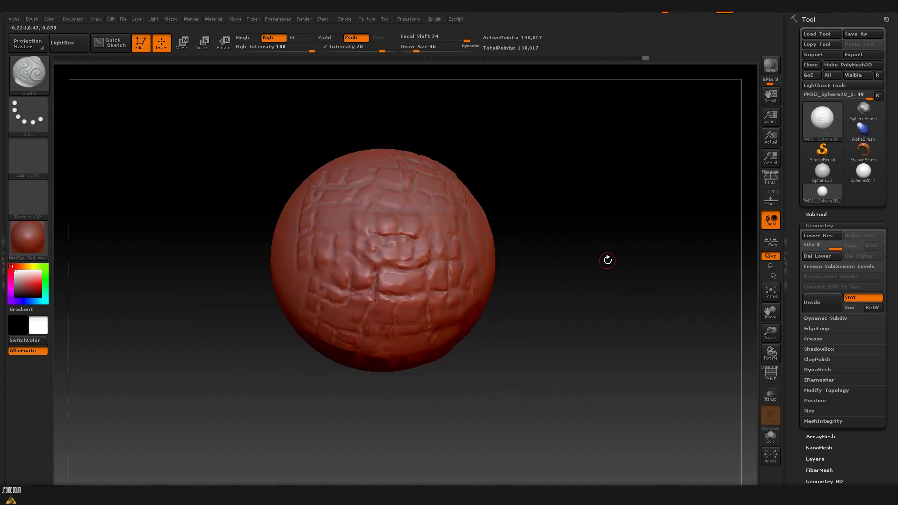